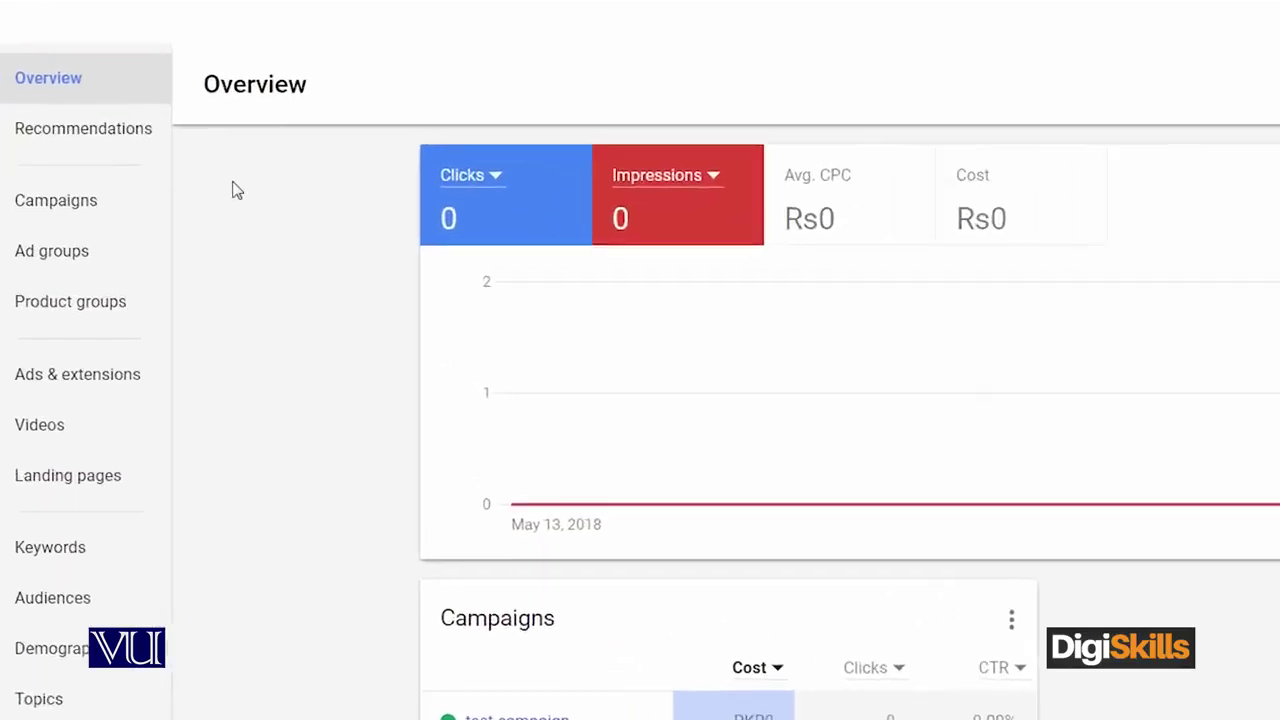
# - Start a new campaign of type Shopping from the campaigns list and choose Sales as its goal
pyautogui.click(38, 223)
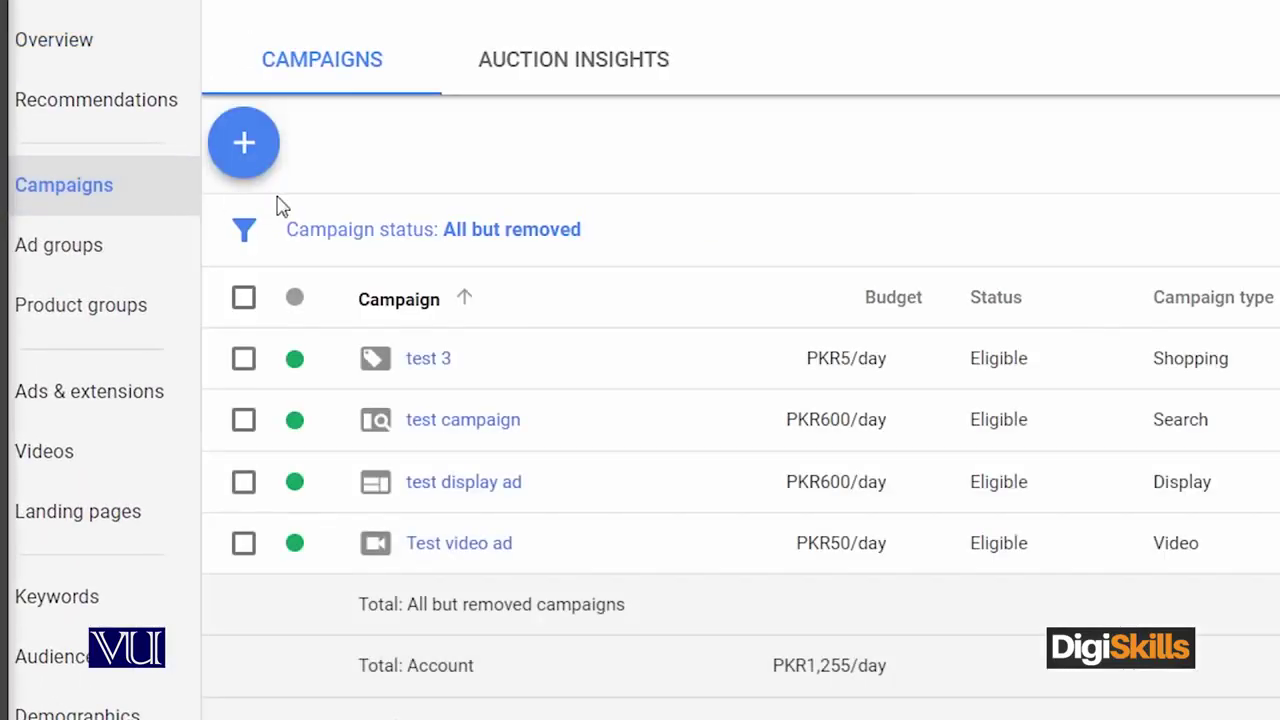
pyautogui.click(243, 149)
pyautogui.click(418, 265)
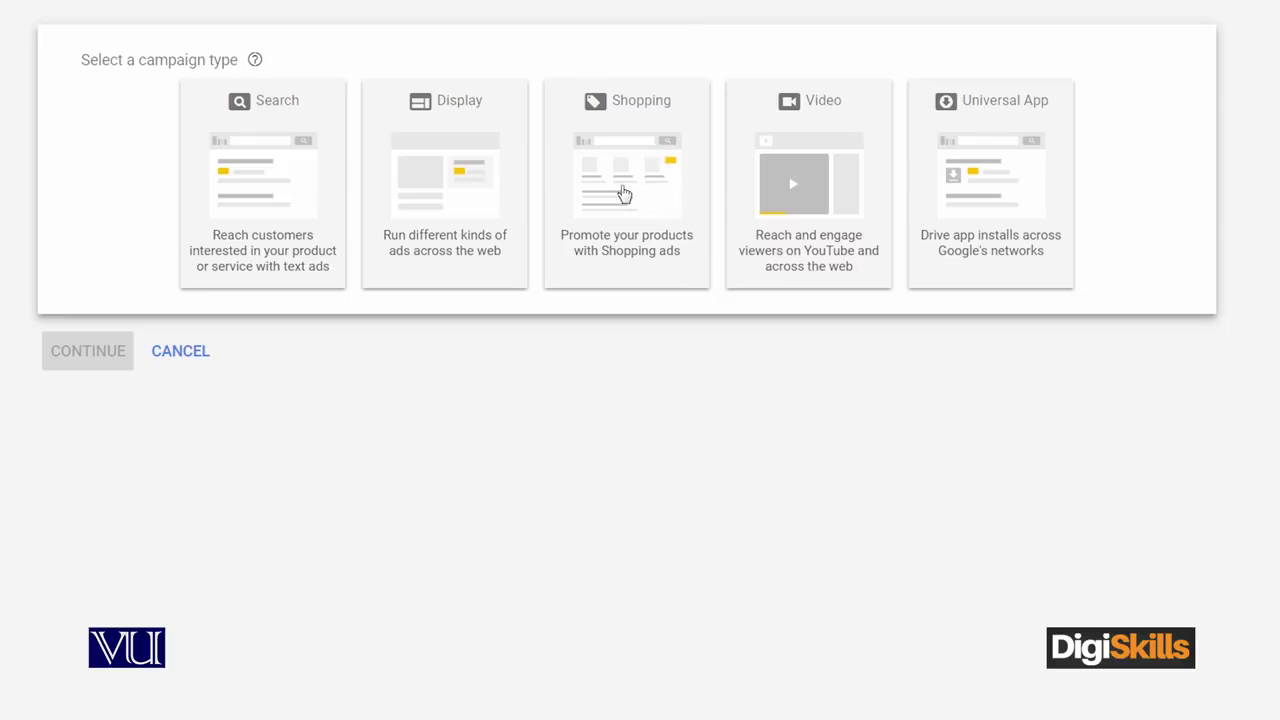
pyautogui.click(632, 196)
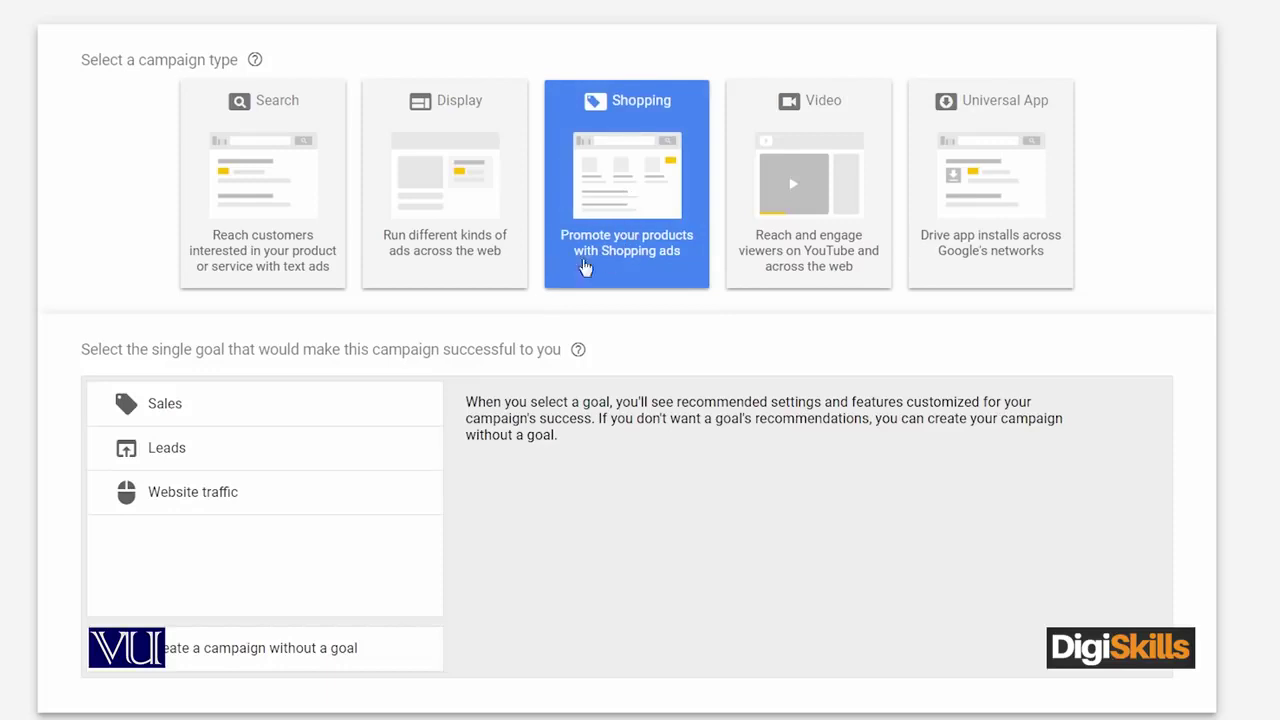
pyautogui.scroll(-2, 563, 375)
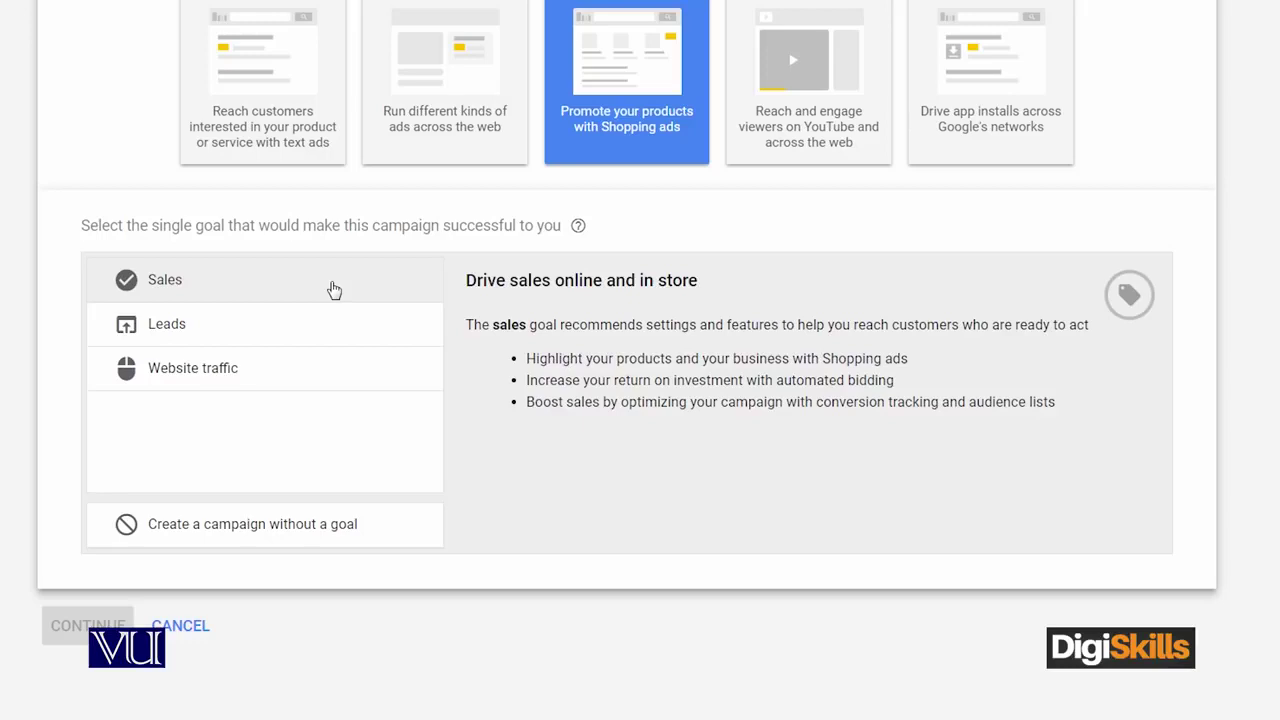
pyautogui.click(334, 289)
# - Set the country where products are sold to United States and continue with the Standard campaign subtype
pyautogui.scroll(-3, 523, 400)
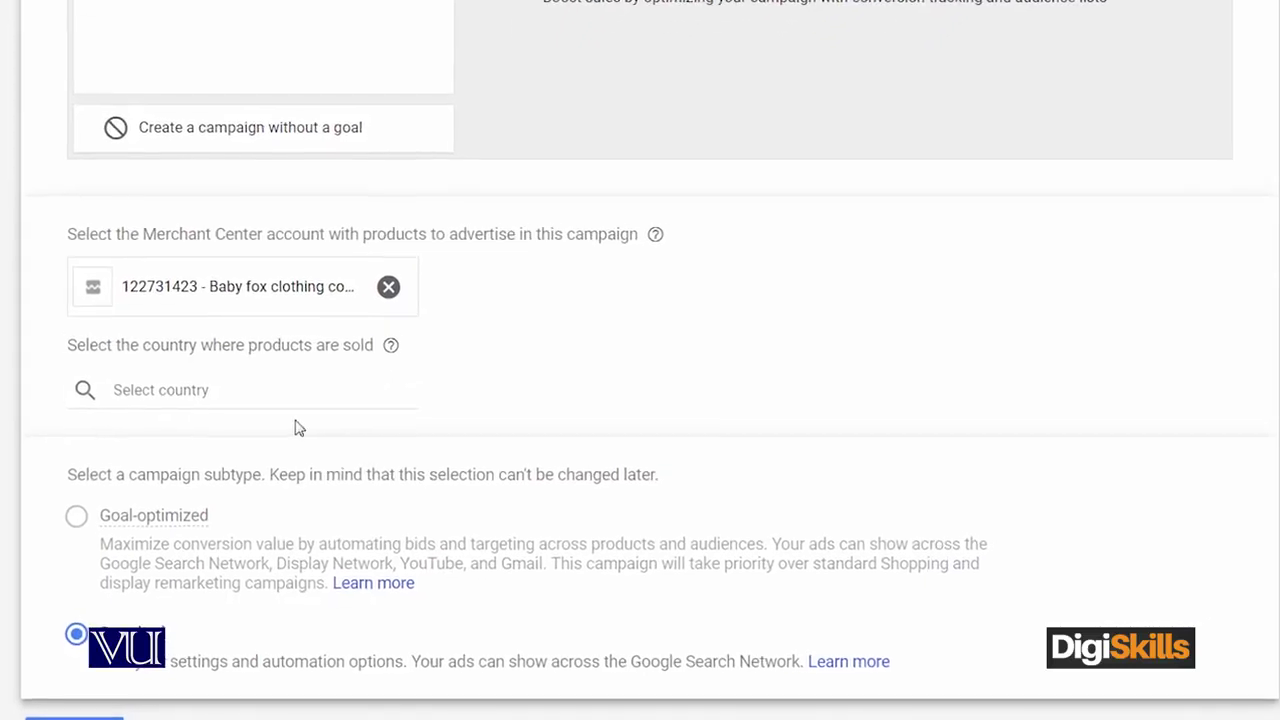
pyautogui.click(173, 357)
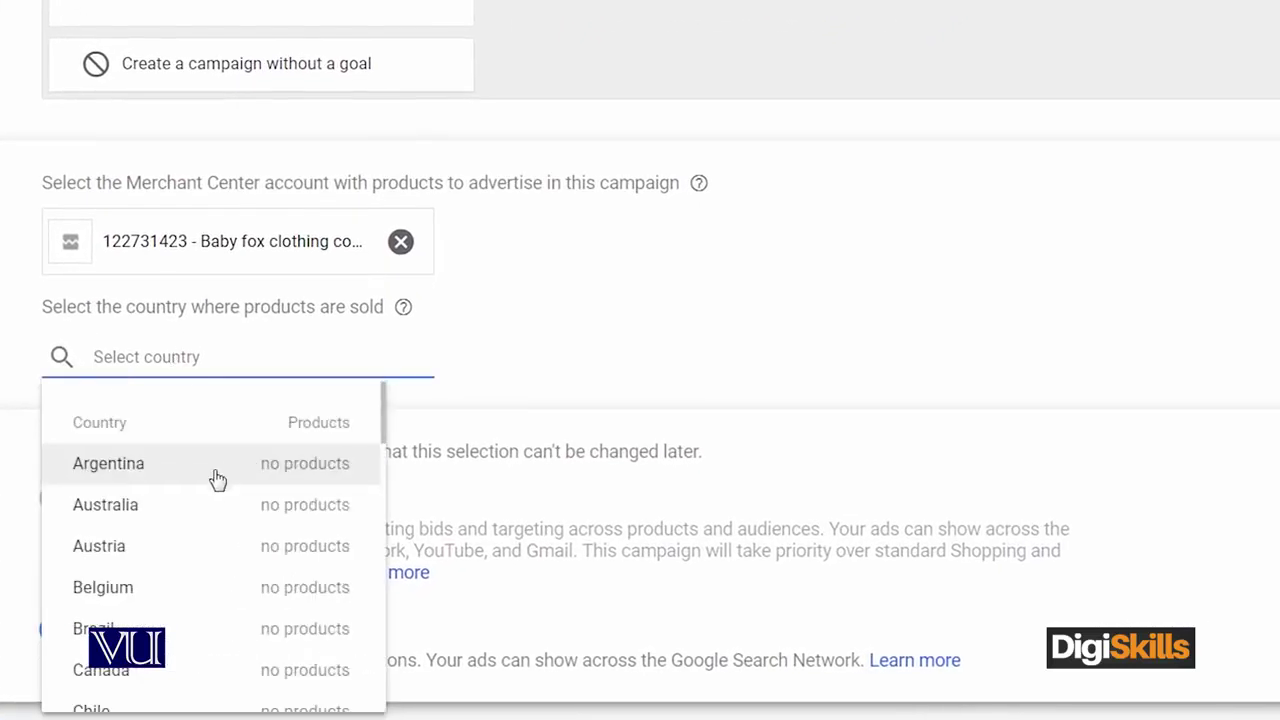
pyautogui.scroll(-1, 211, 490)
pyautogui.scroll(1, 209, 488)
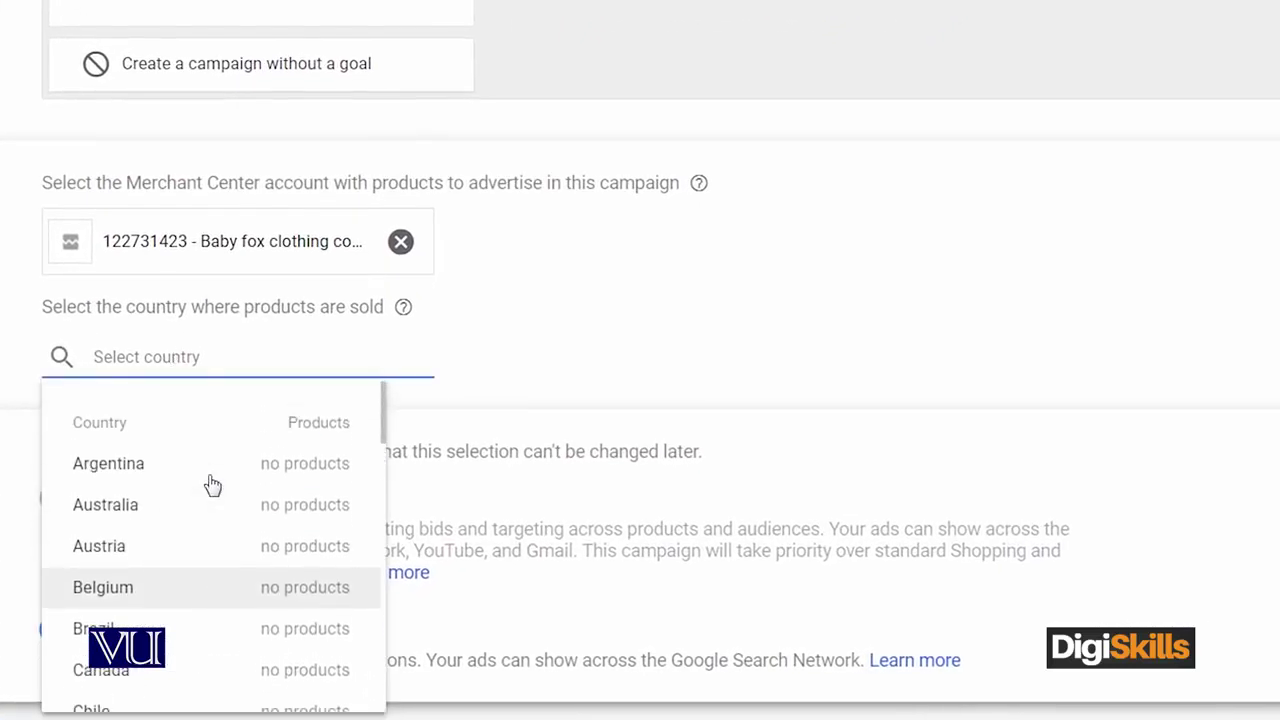
pyautogui.scroll(-10, 228, 484)
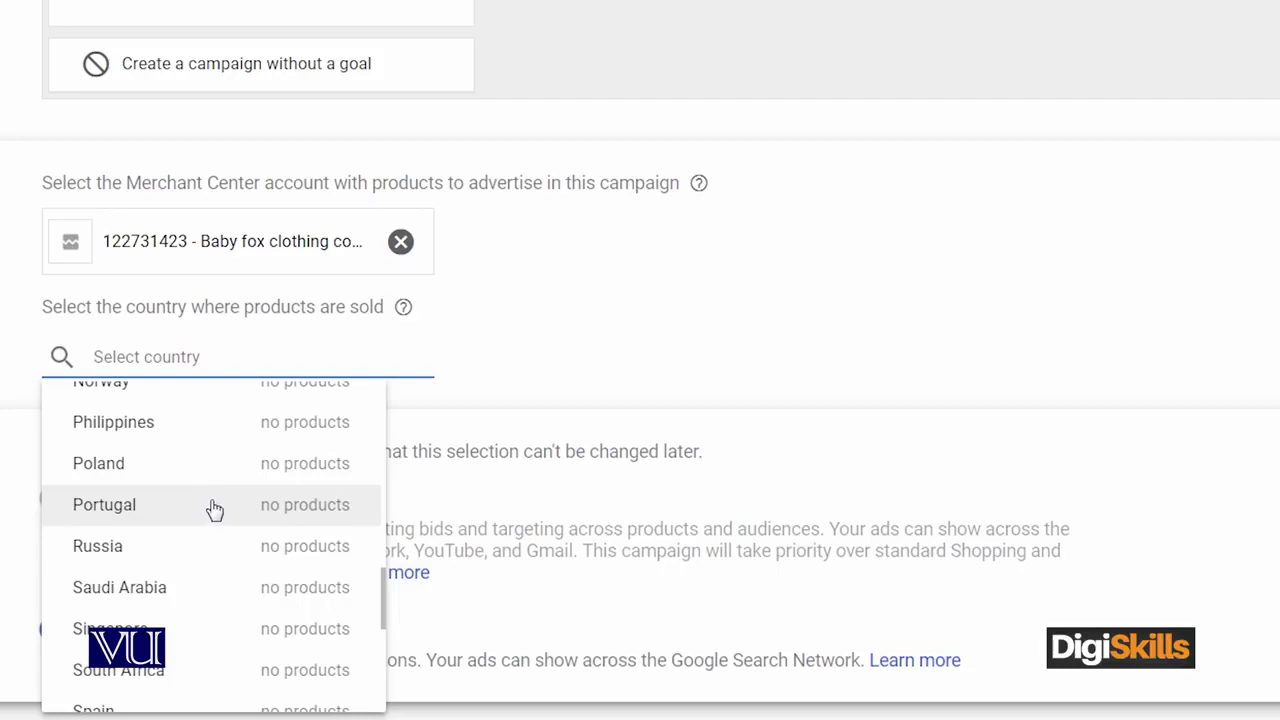
pyautogui.scroll(-4, 200, 520)
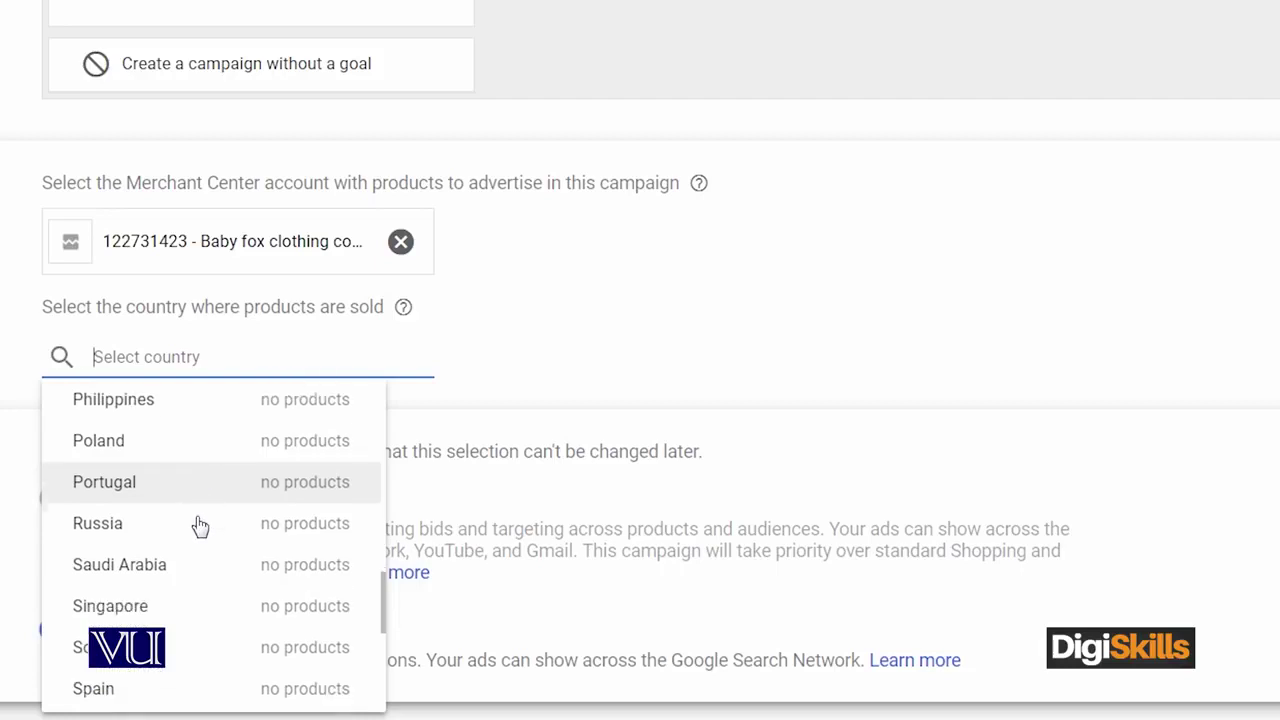
pyautogui.scroll(-1, 180, 585)
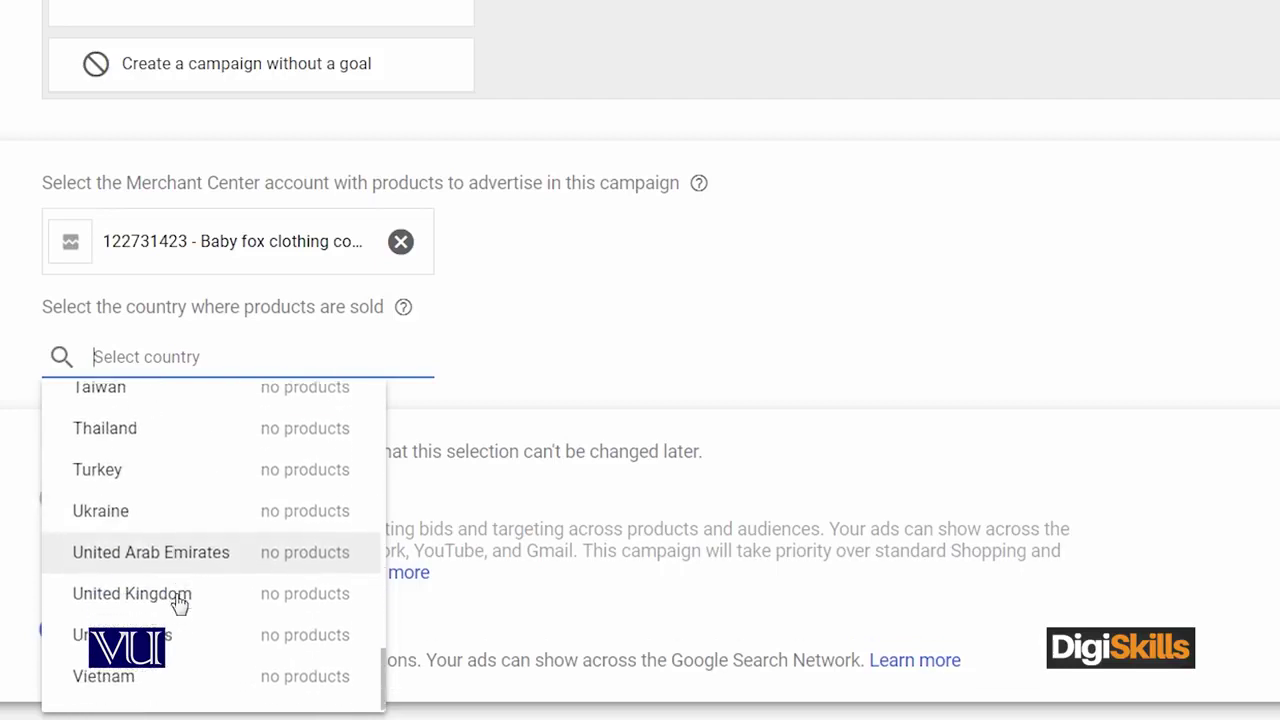
pyautogui.click(228, 636)
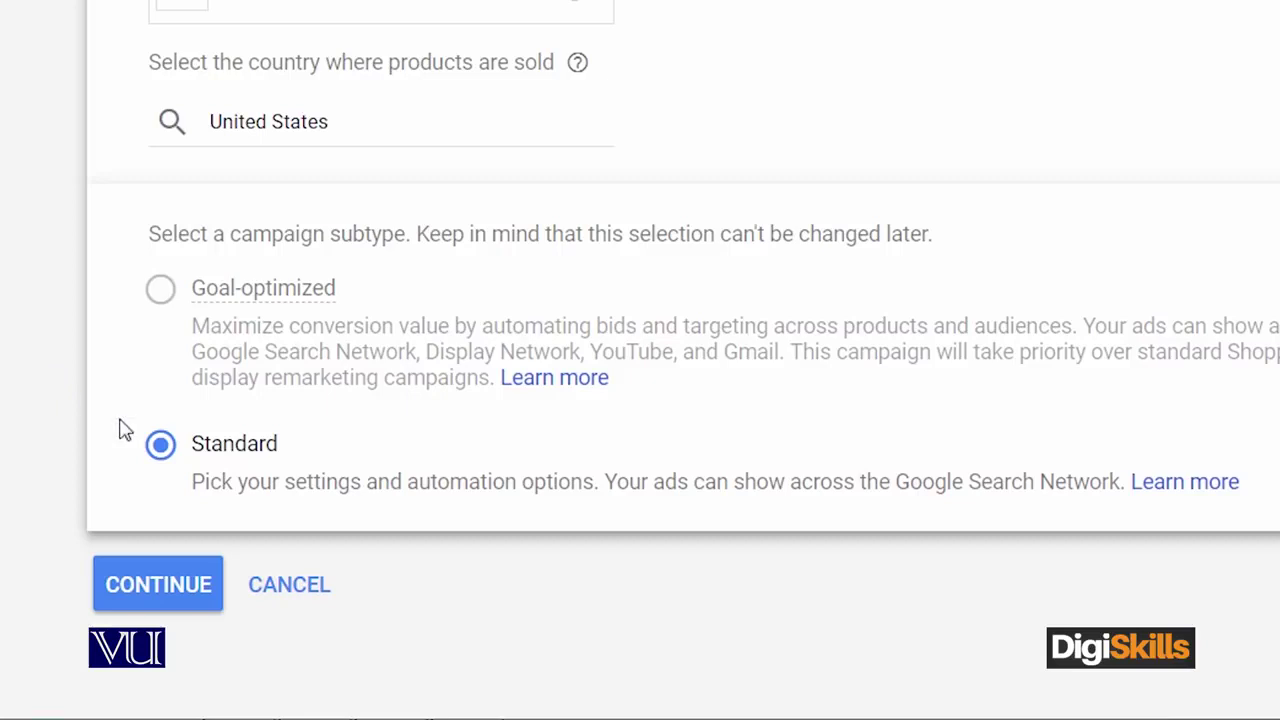
pyautogui.click(158, 443)
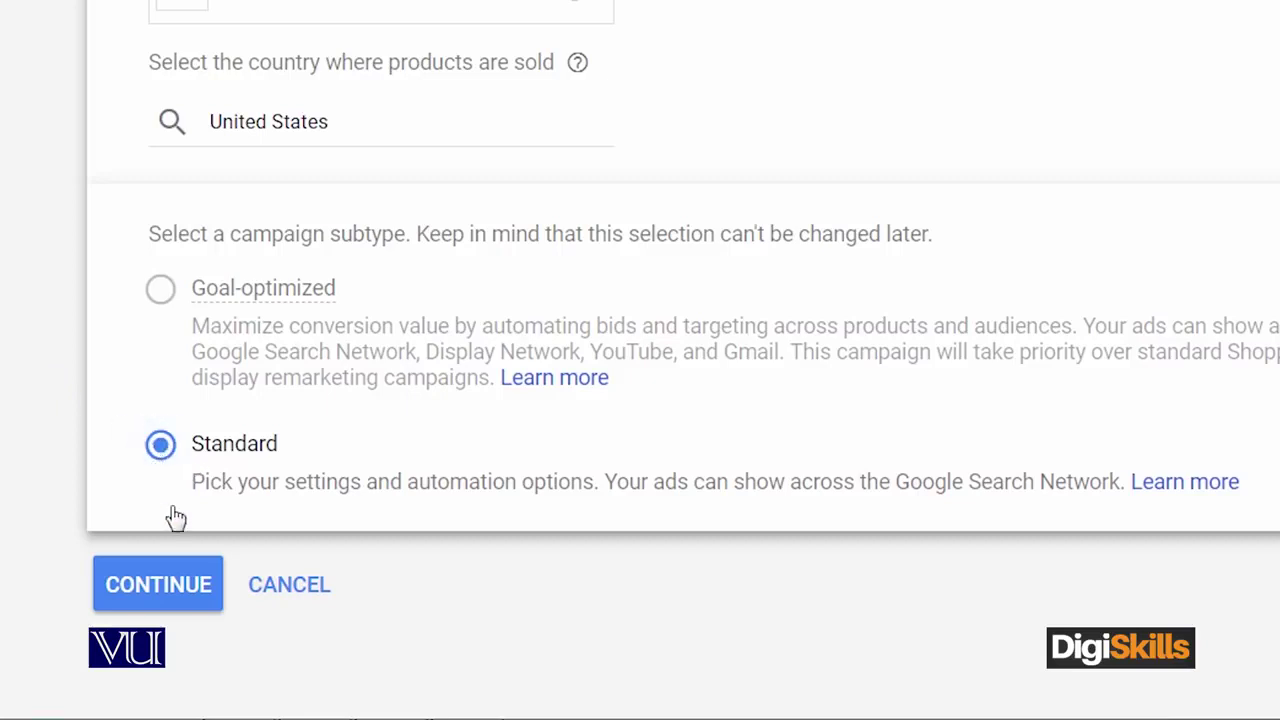
pyautogui.click(155, 586)
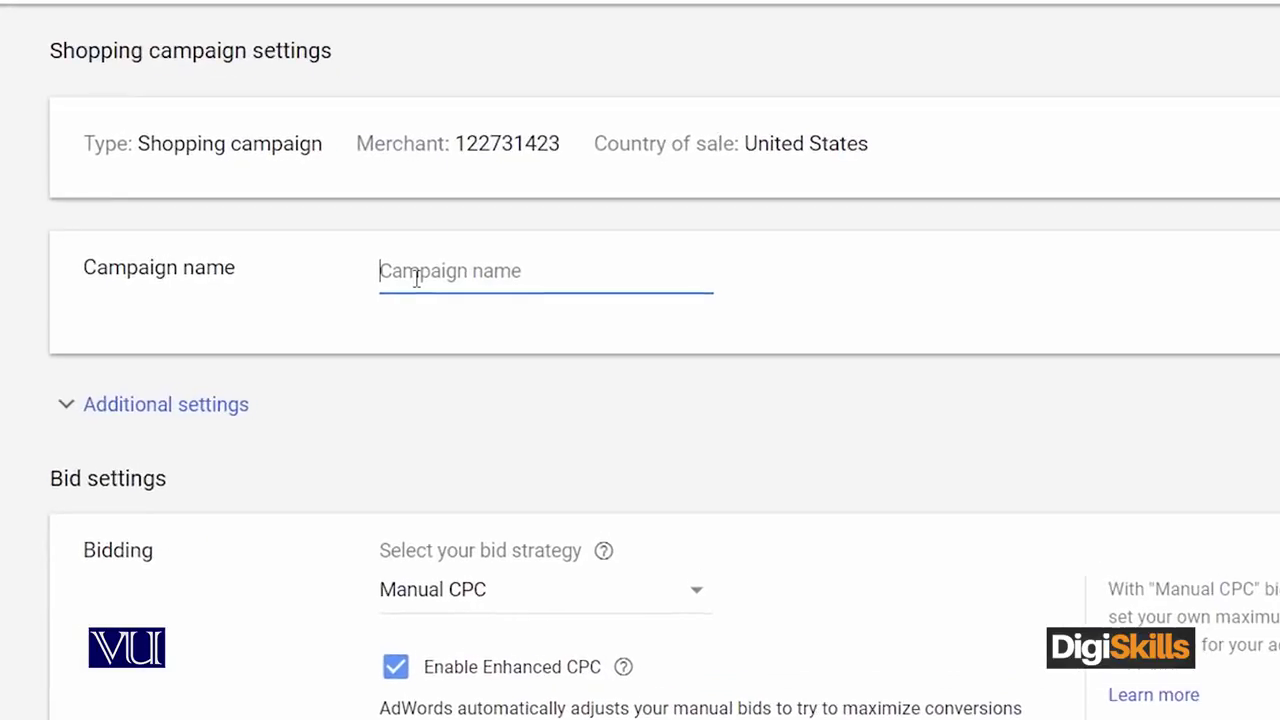
# - Name the campaign "test ad" and expand its additional settings
pyautogui.write('test ad')
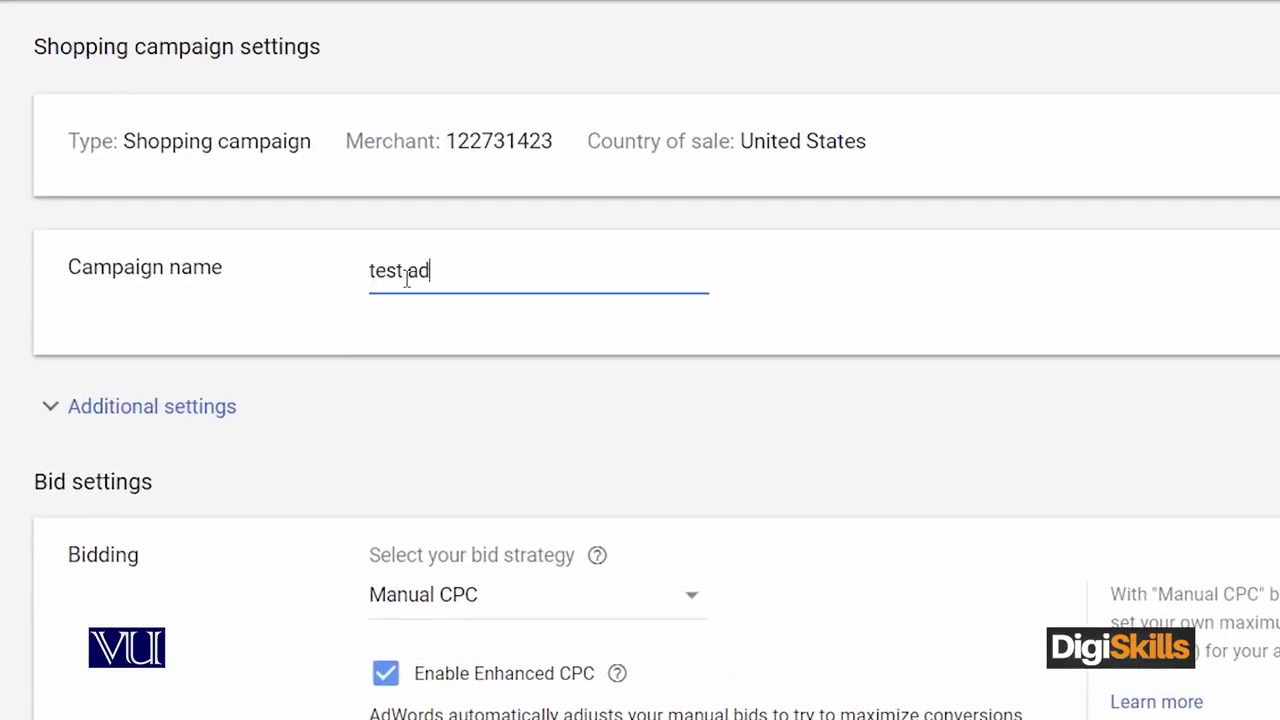
pyautogui.click(66, 408)
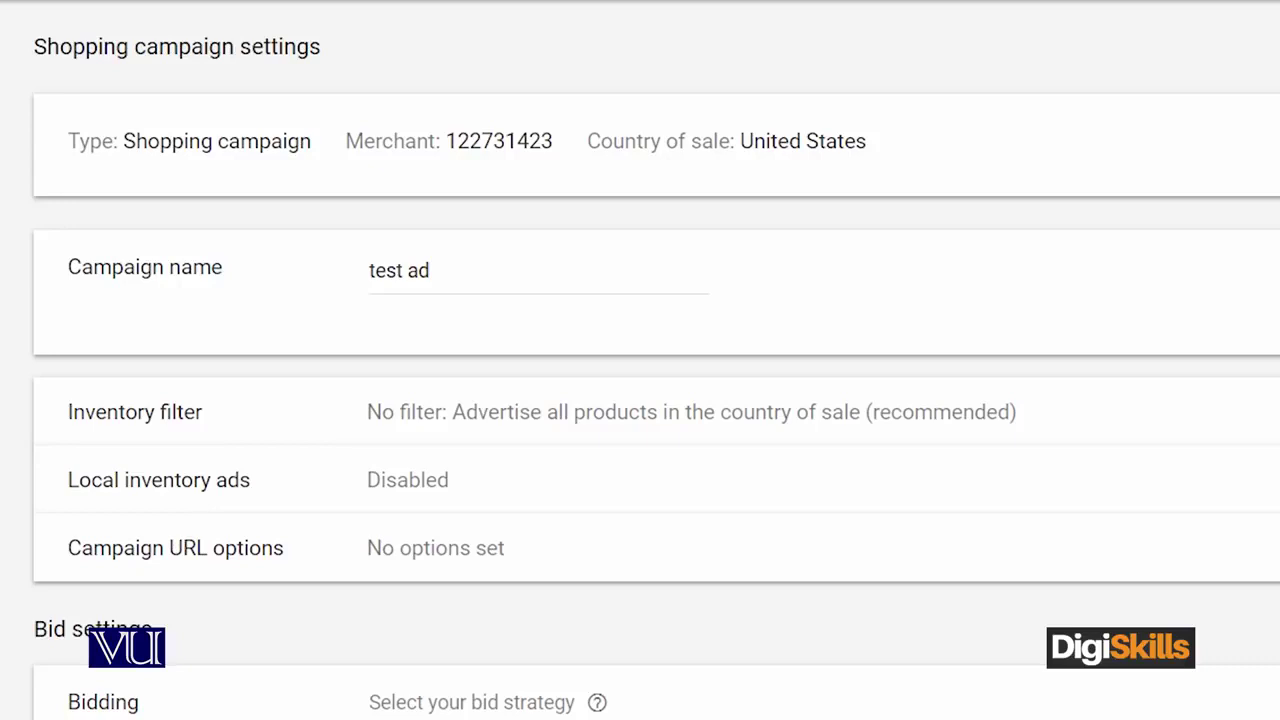
# - Review the bid strategy options, keep Manual CPC, and set the average daily budget to PKR 1000
pyautogui.scroll(-3, 640, 400)
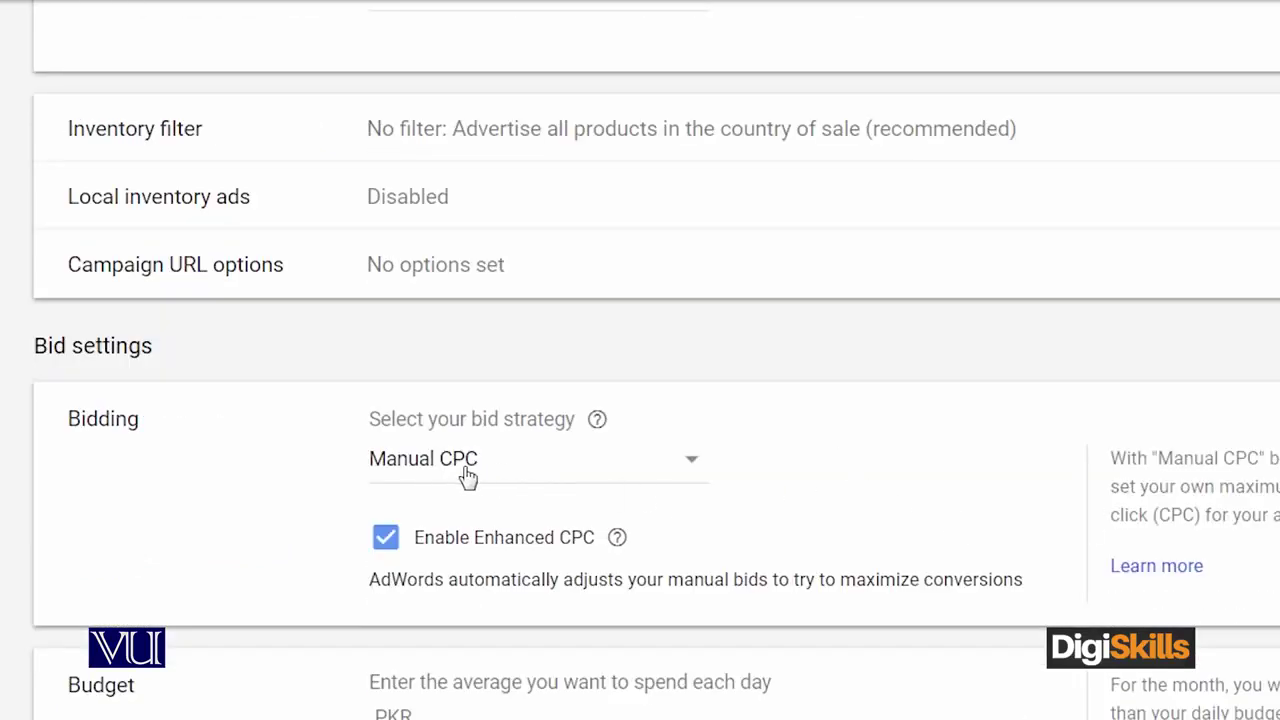
pyautogui.click(689, 471)
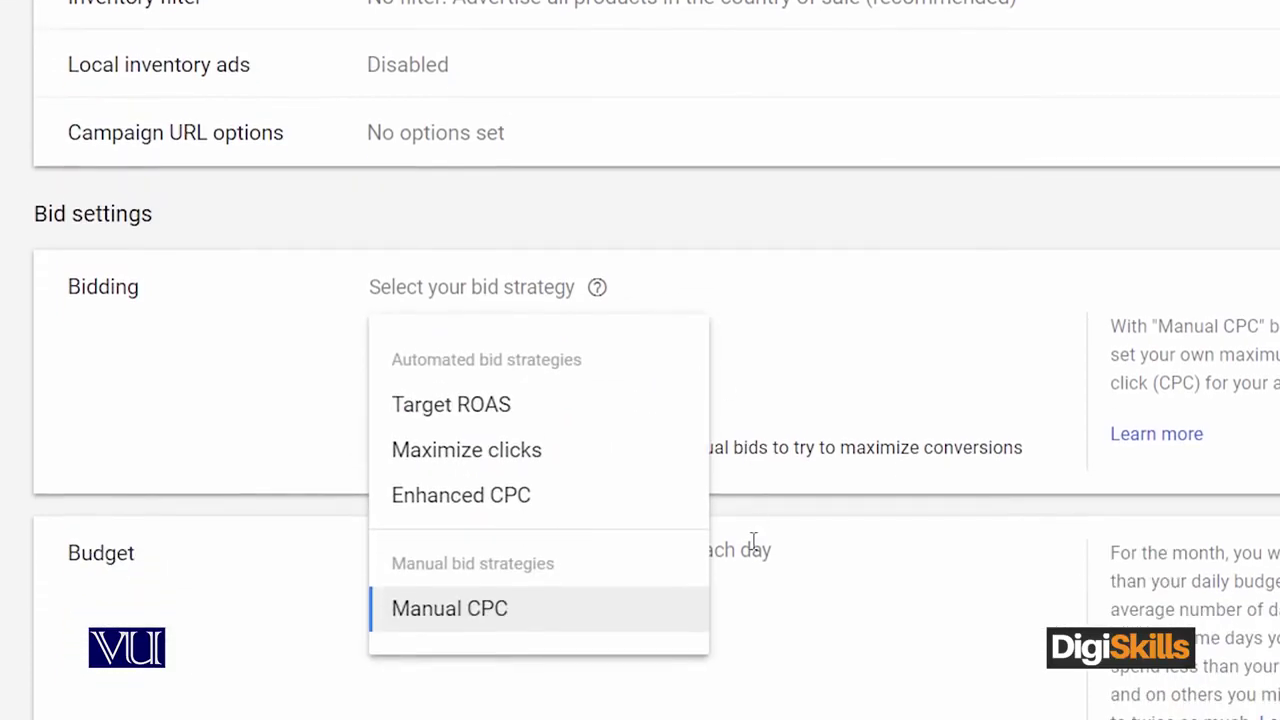
pyautogui.click(850, 415)
pyautogui.scroll(-3, 855, 418)
pyautogui.click(558, 304)
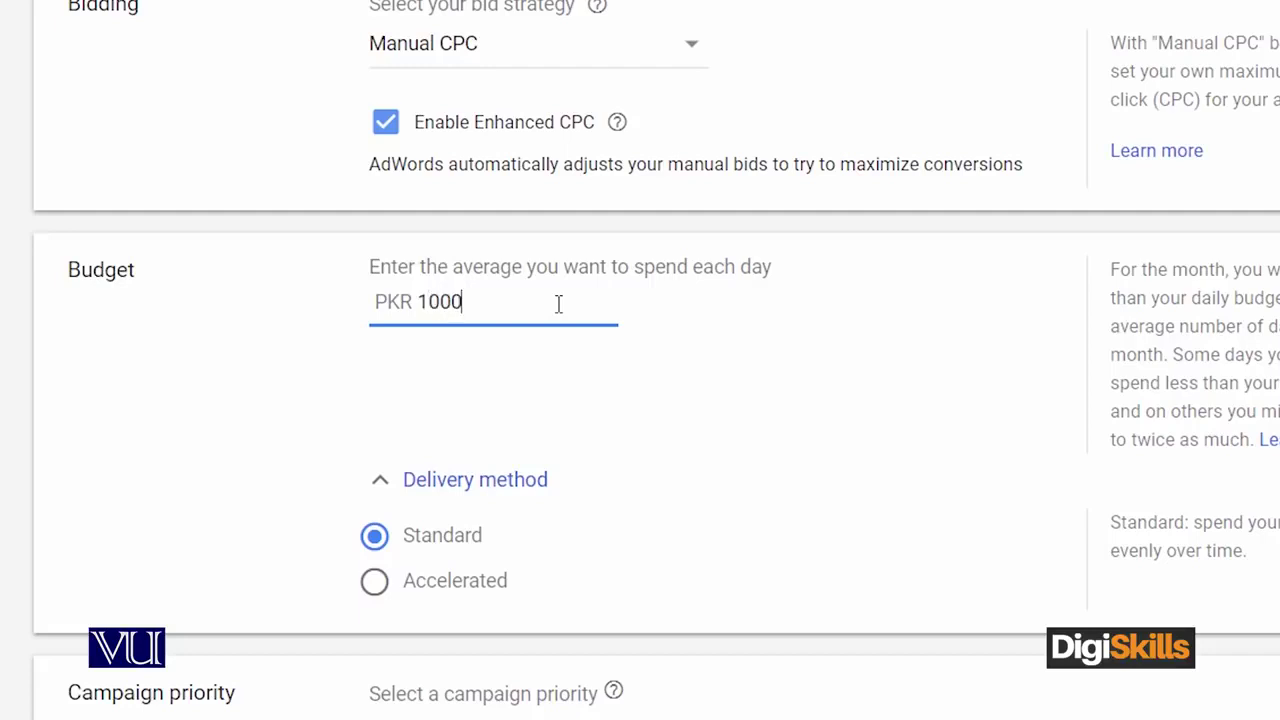
pyautogui.click(693, 380)
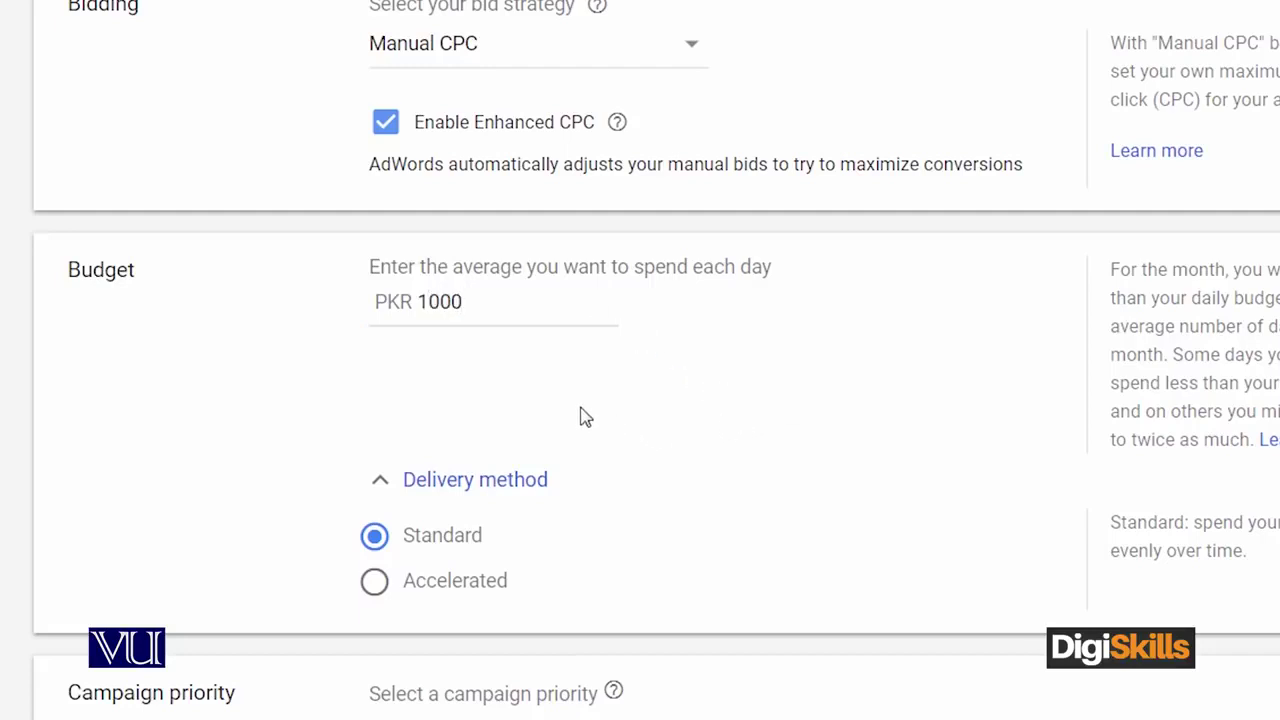
# - Try the High campaign priority and return it to Low (default)
pyautogui.scroll(-2, 590, 417)
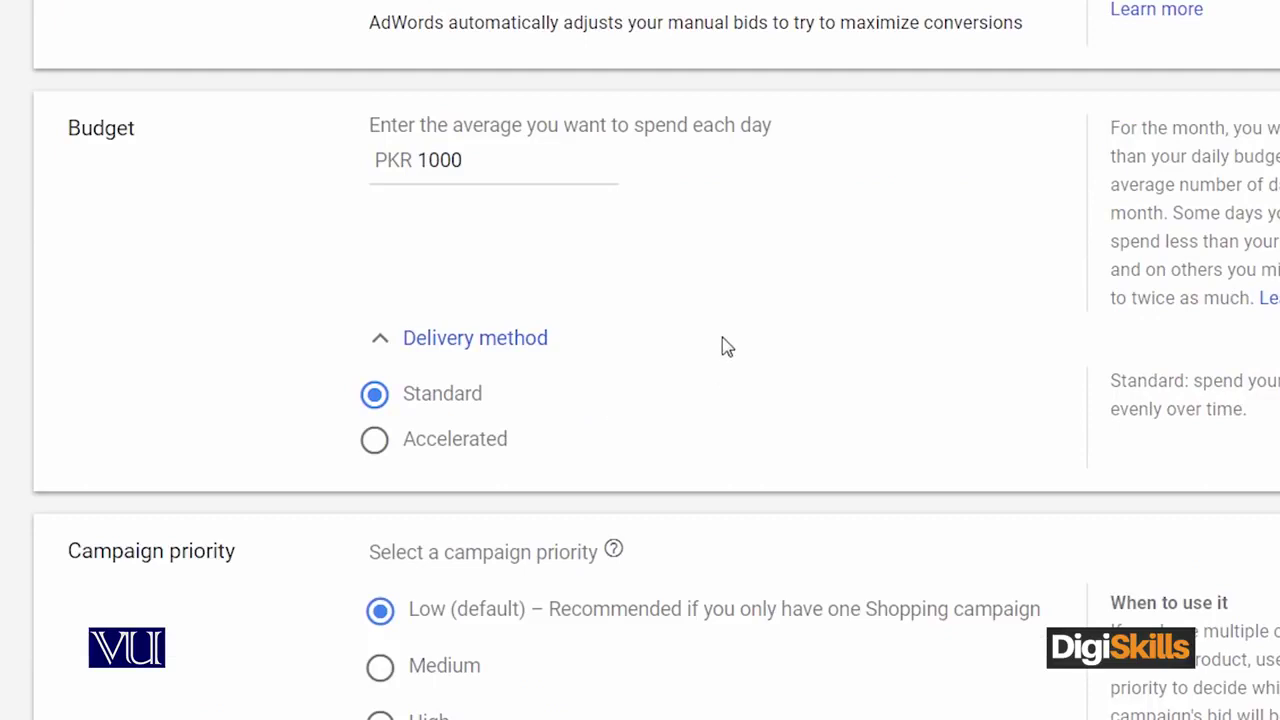
pyautogui.scroll(-2, 725, 347)
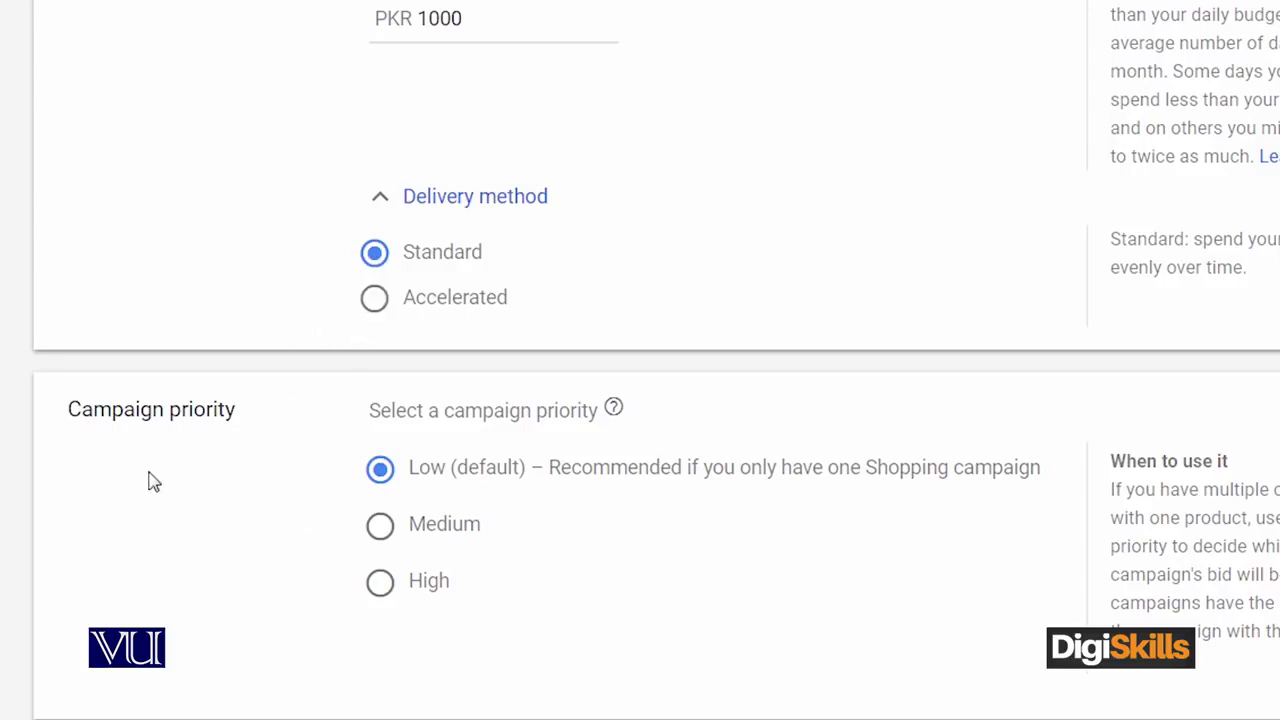
pyautogui.scroll(-1, 197, 470)
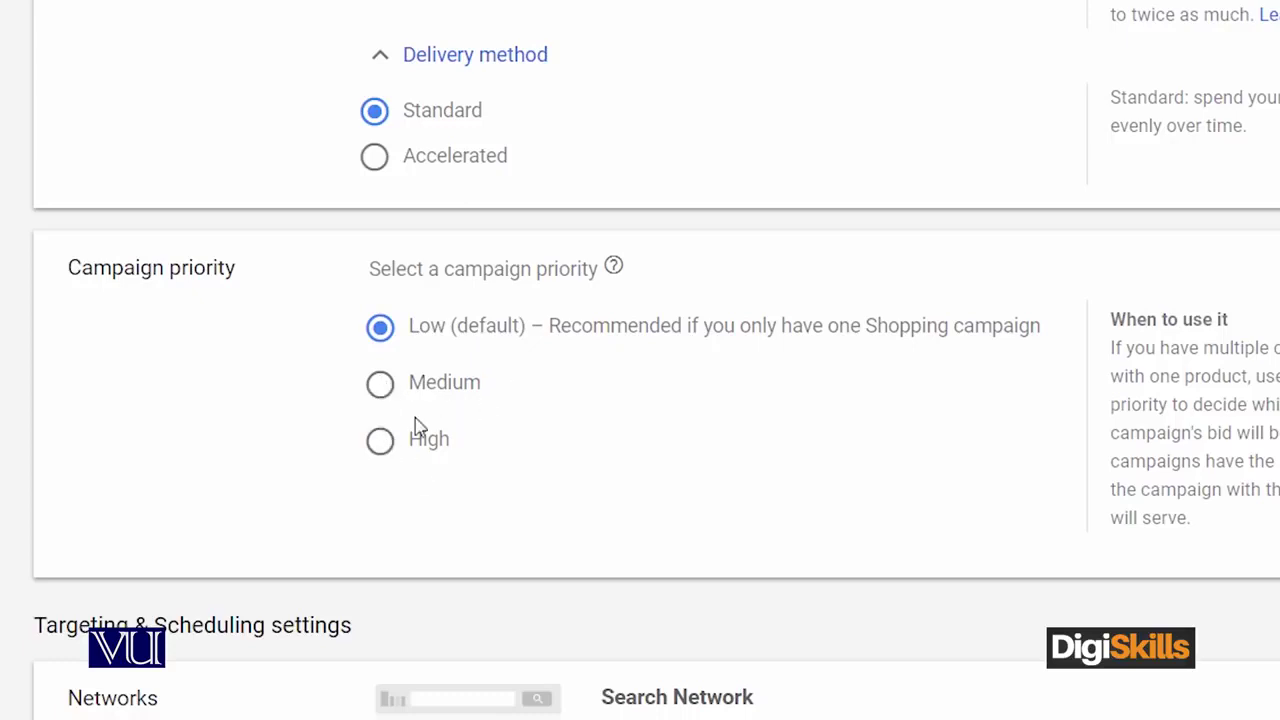
pyautogui.click(382, 445)
pyautogui.click(381, 328)
# - Examine the networks, devices and locations targeting settings, including the advanced location search with its map, without altering the targeted locations
pyautogui.scroll(-4, 155, 505)
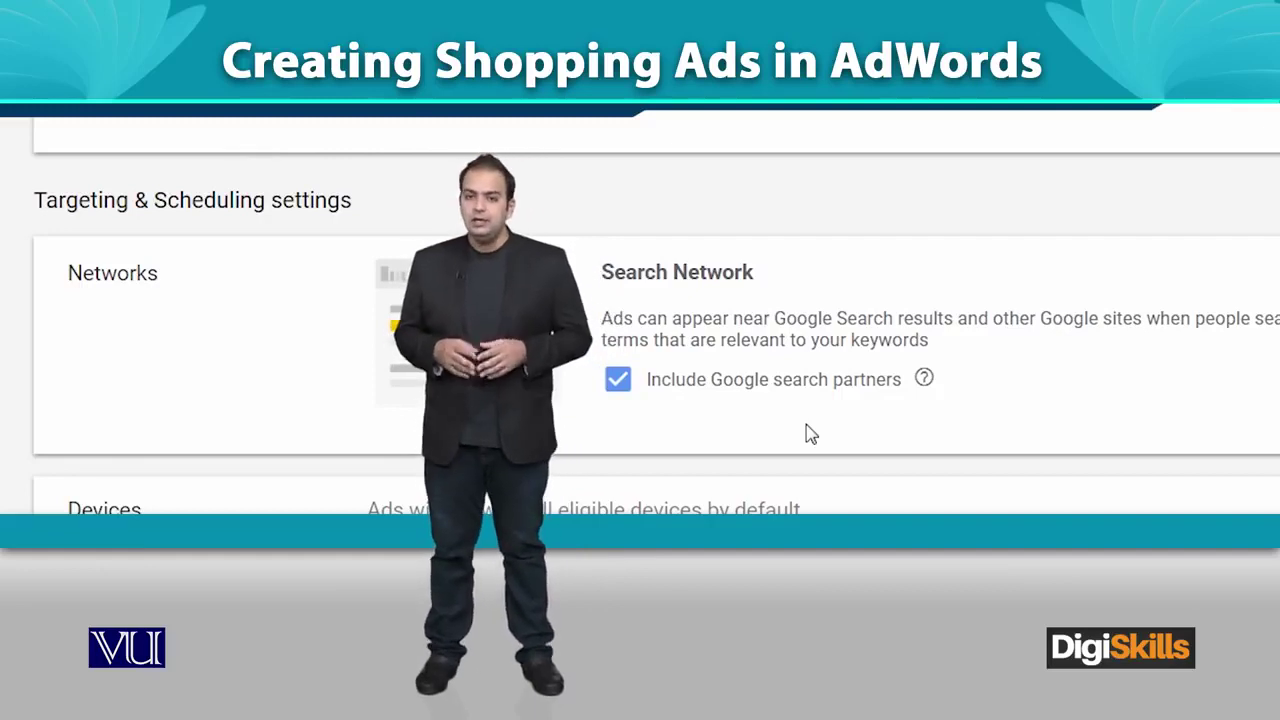
pyautogui.scroll(-1, 810, 434)
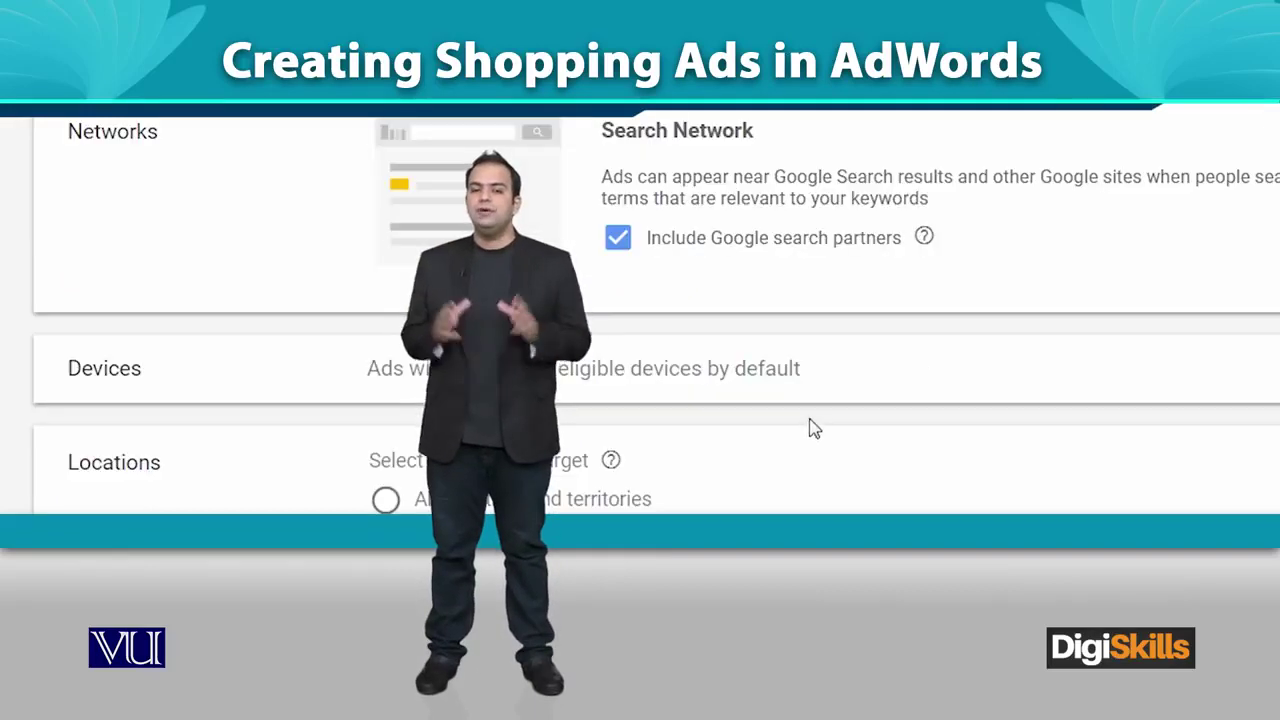
pyautogui.scroll(-1, 812, 400)
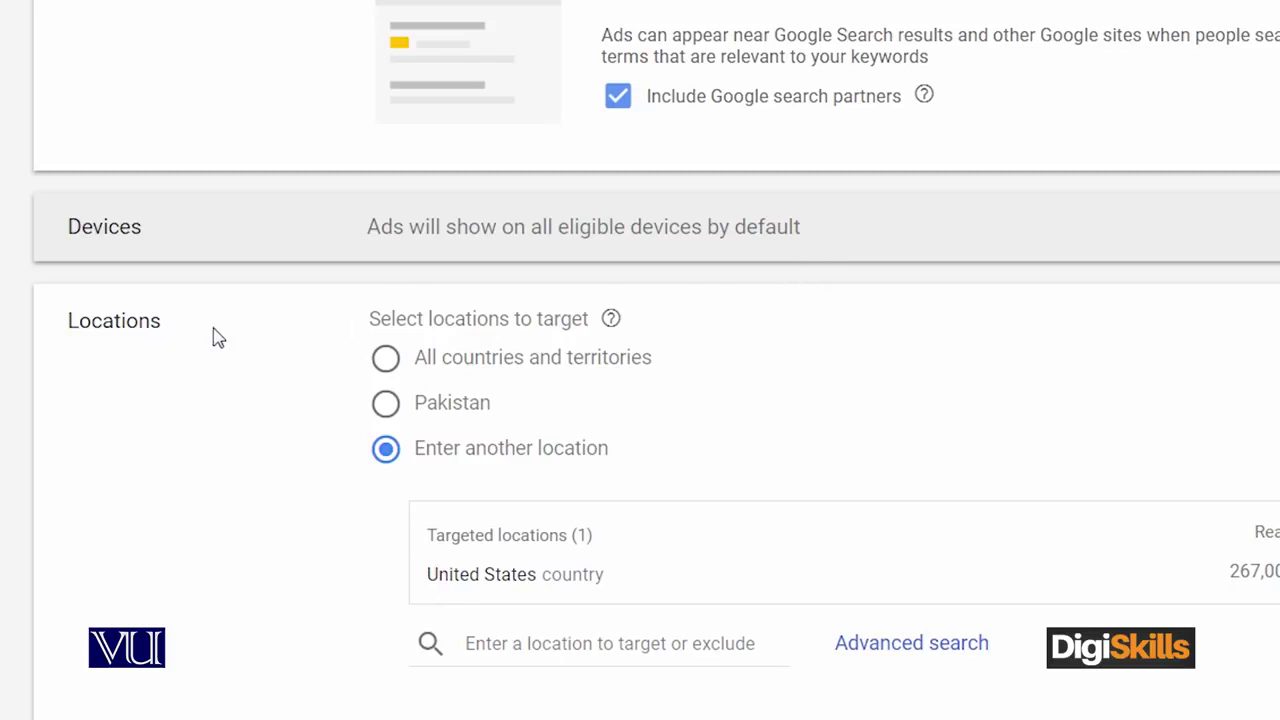
pyautogui.scroll(-1, 218, 338)
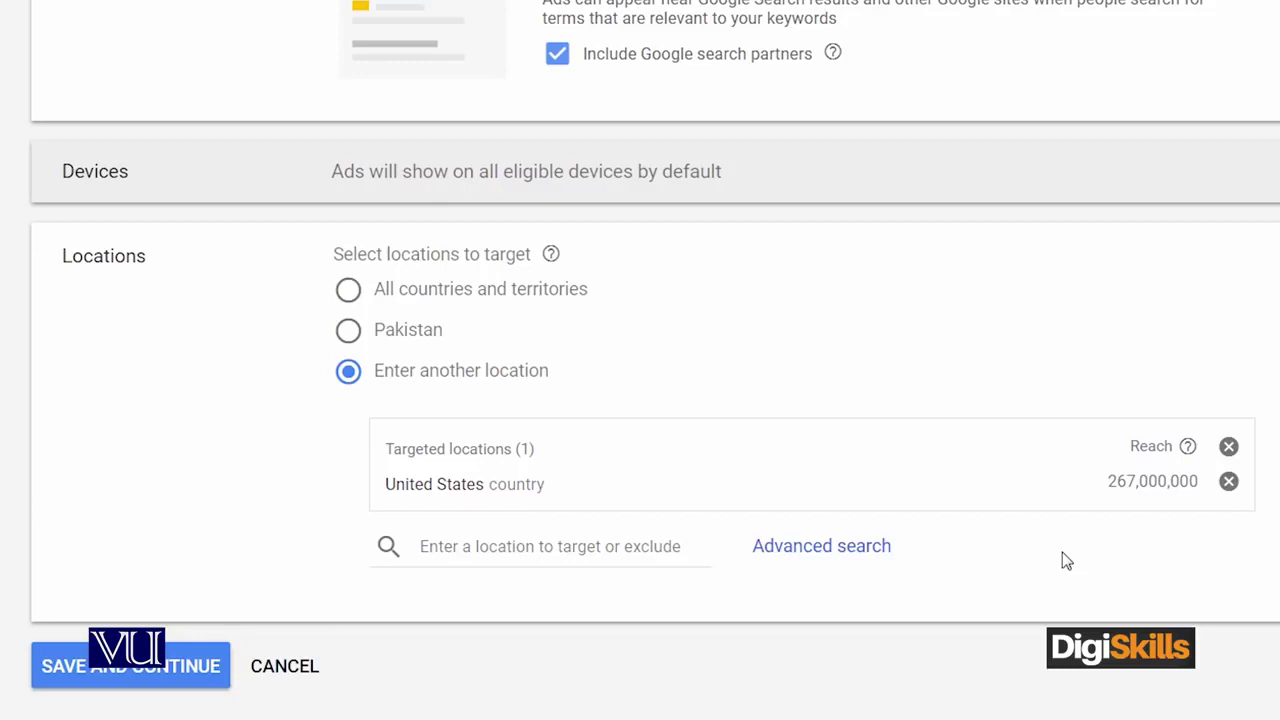
pyautogui.click(822, 555)
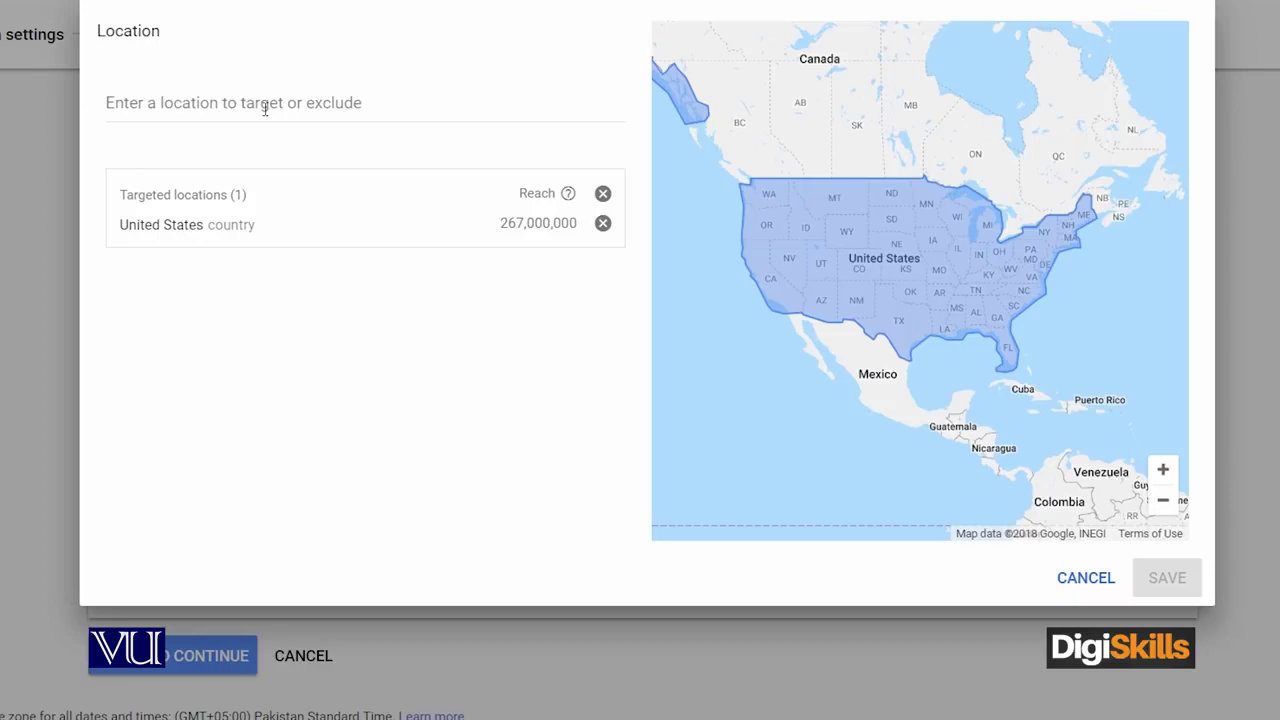
pyautogui.click(303, 104)
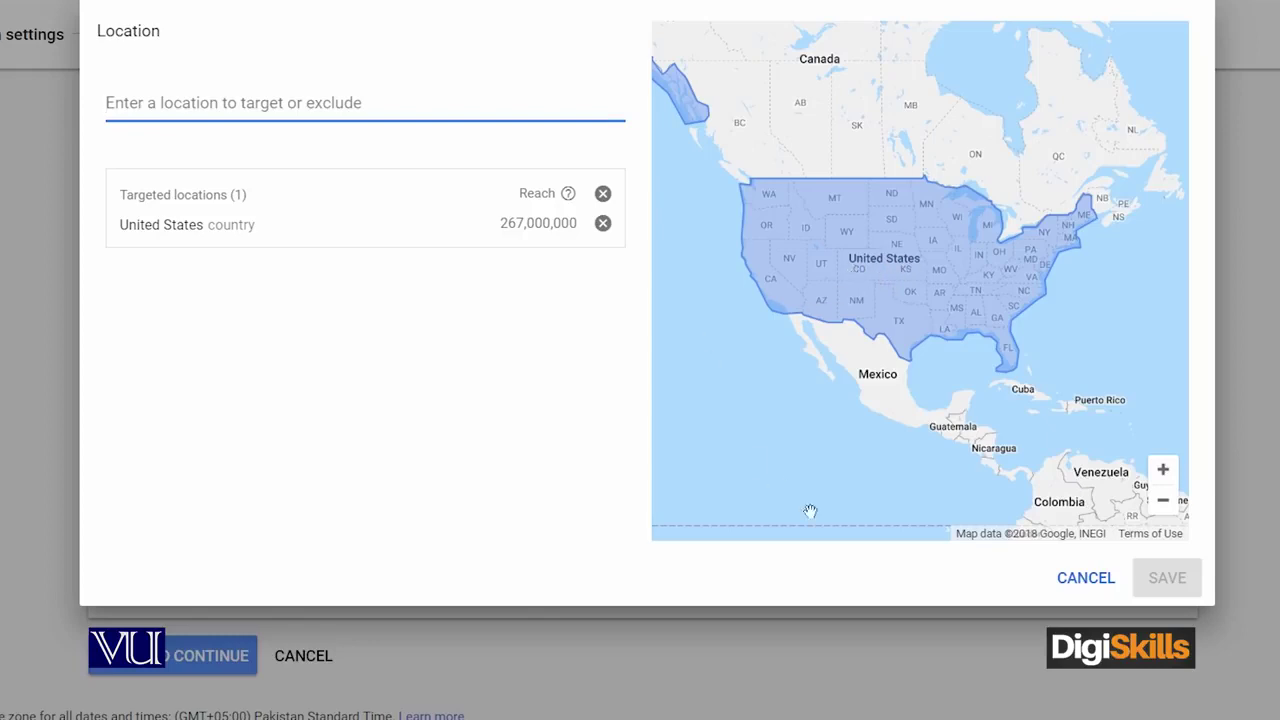
pyautogui.click(1062, 577)
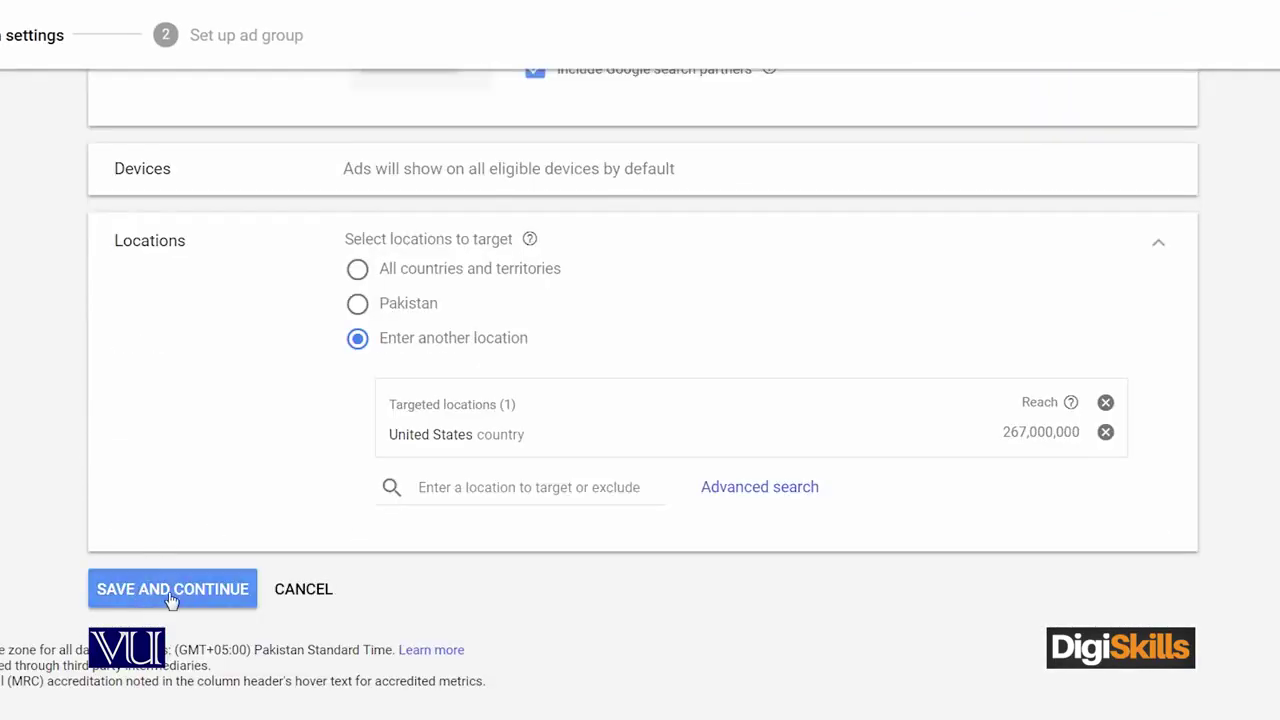
# - Save the campaign settings and continue to the ad group setup
pyautogui.click(172, 597)
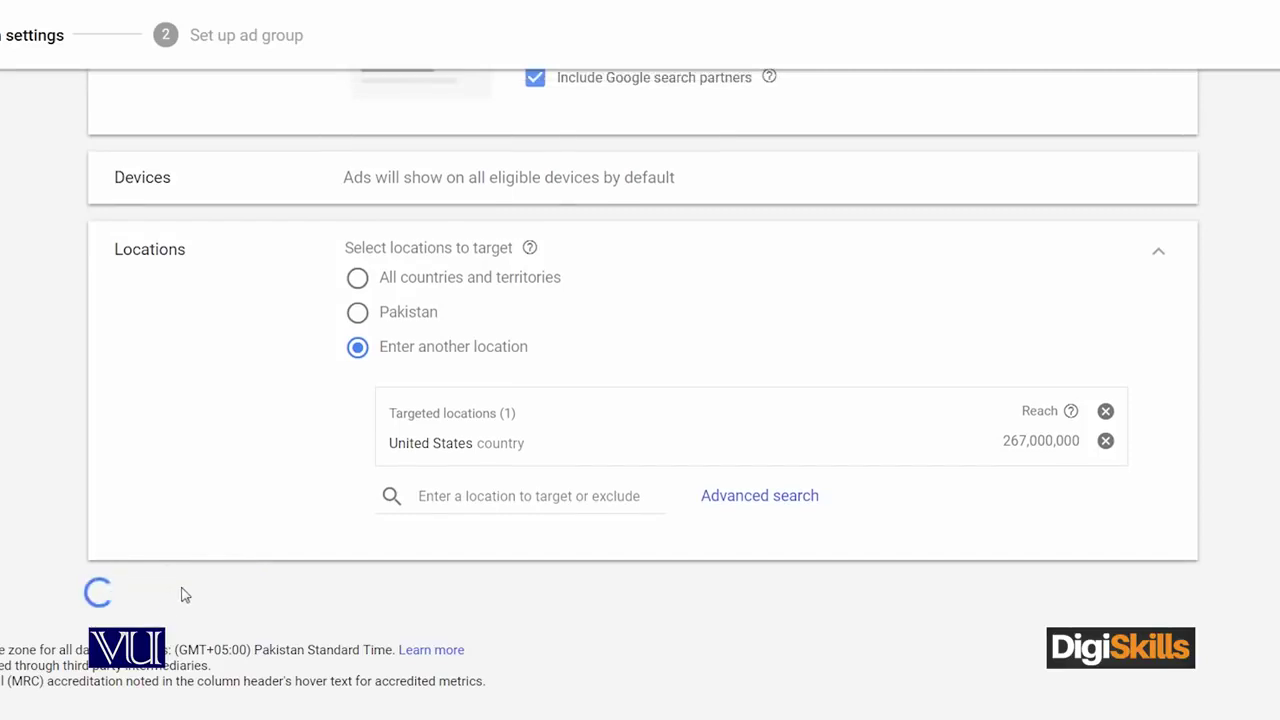